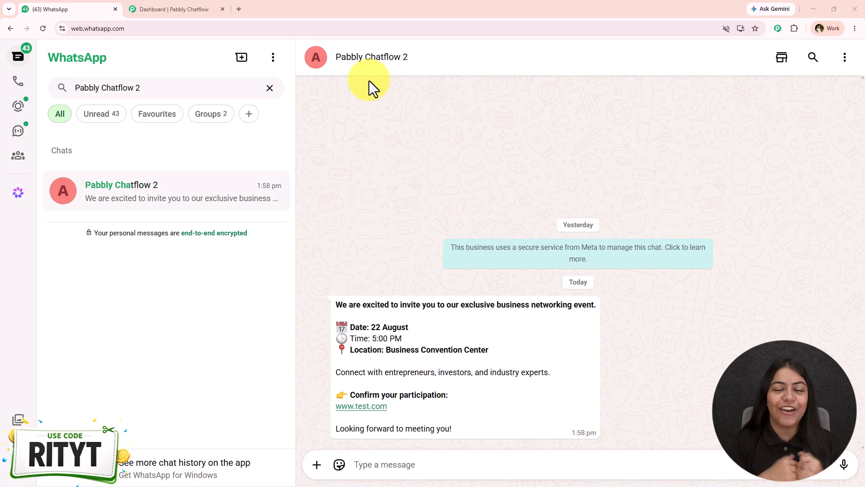
# - Open the Pabbly Chatflow website (pabbly.com/chatflow/) in a new browser tab
pyautogui.click(239, 9)
pyautogui.click(238, 29)
pyautogui.write('pabb')
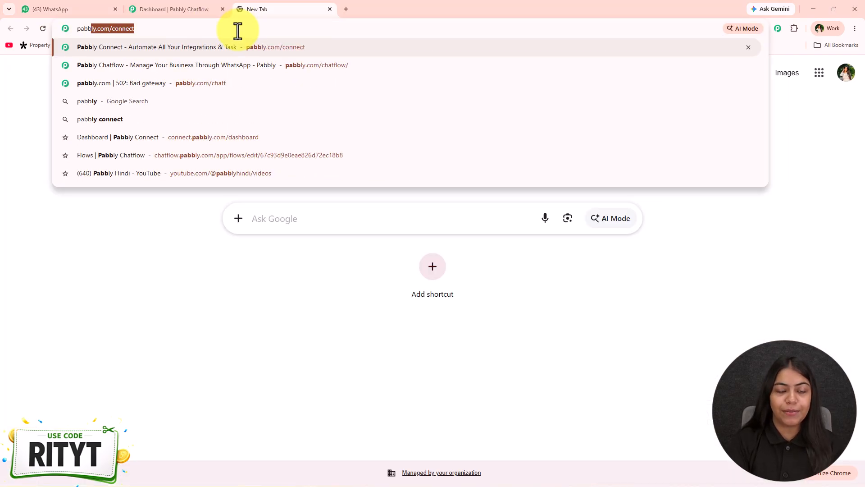
pyautogui.press('Down')
pyautogui.press('Return')
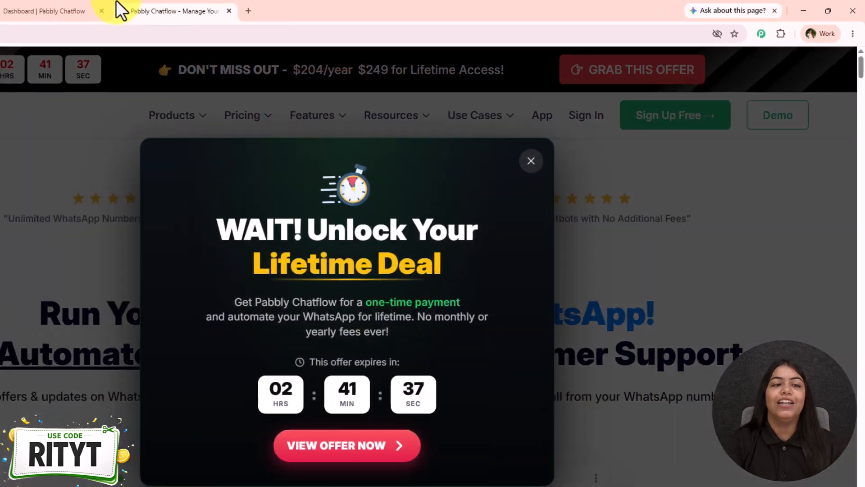
# - Return to the Chatflow dashboard, view the list of connected WhatsApp numbers and close it
pyautogui.click(194, 9)
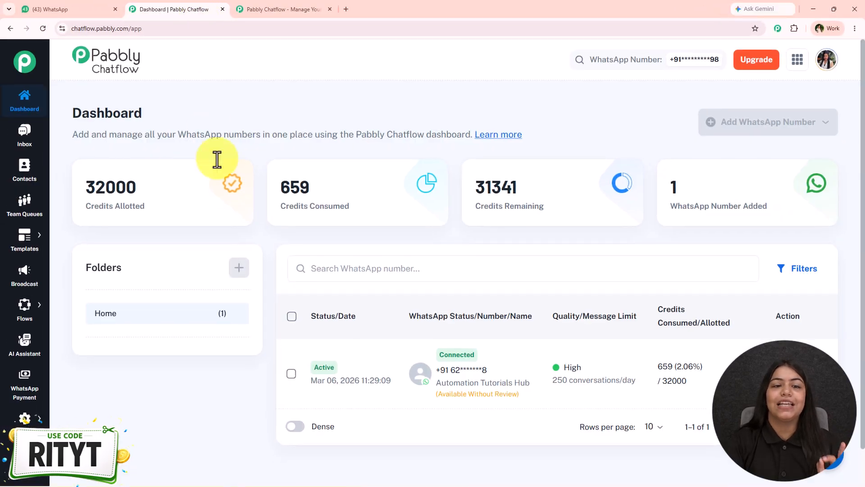
pyautogui.click(707, 60)
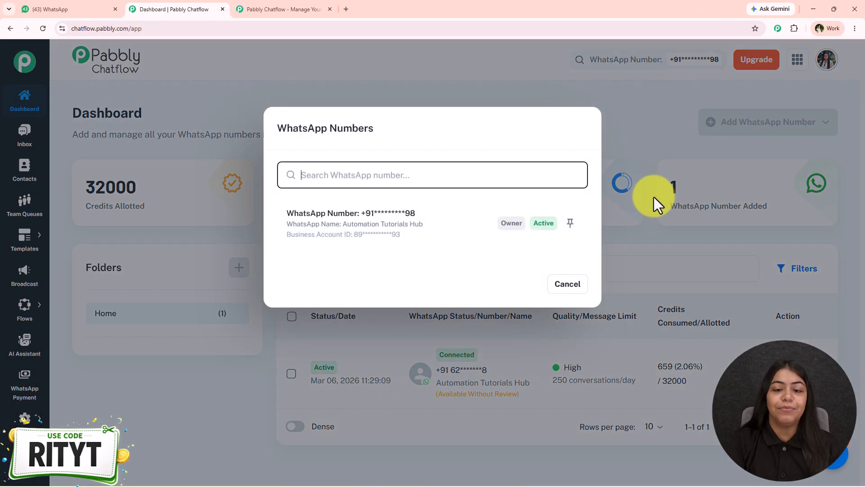
pyautogui.click(572, 286)
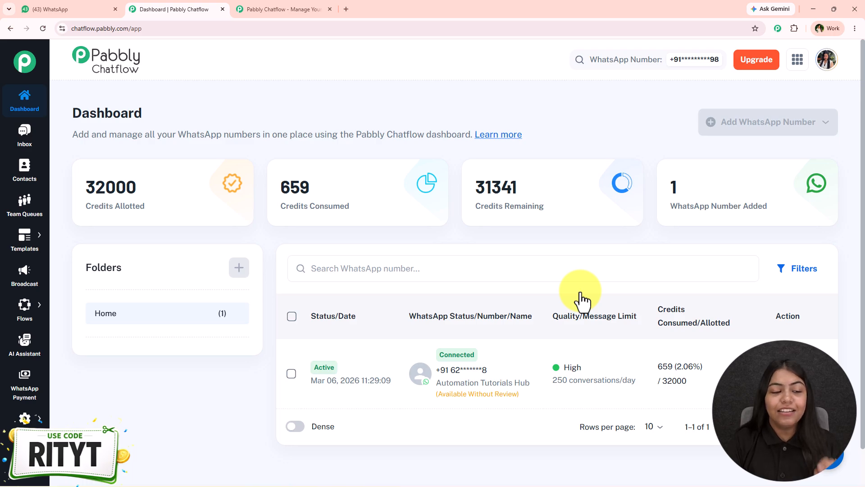
# - Start a new WhatsApp broadcast of type Broadcast Campaign and name it "business networking event"
pyautogui.click(21, 285)
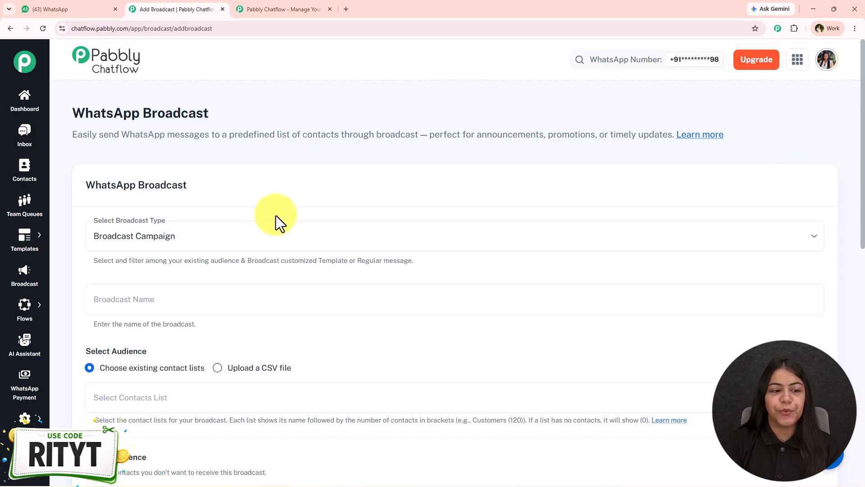
pyautogui.click(256, 238)
pyautogui.click(218, 264)
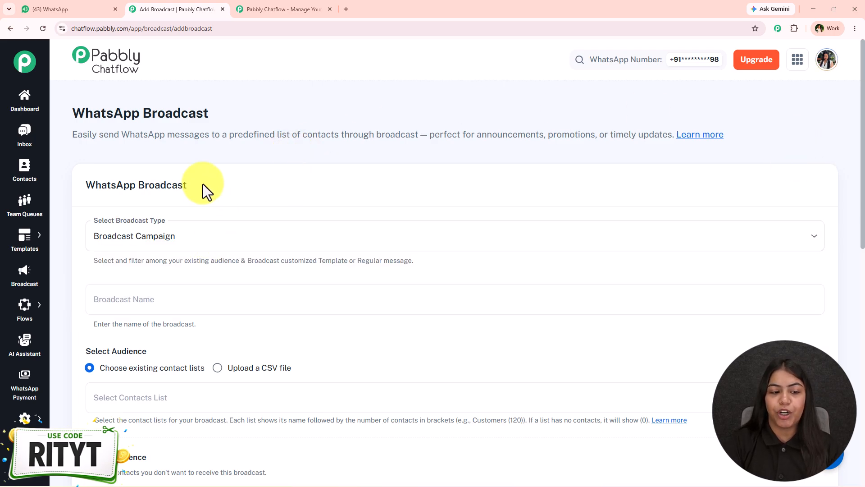
pyautogui.scroll(-2, 202, 183)
pyautogui.click(186, 219)
pyautogui.write('business networking event')
# - Set the broadcast audience to the existing contact list Daily Updates
pyautogui.scroll(-3, 213, 243)
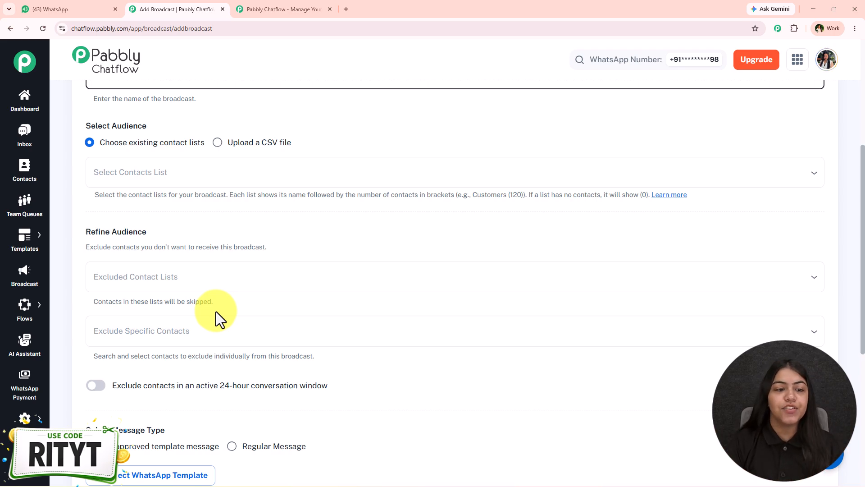
pyautogui.click(169, 178)
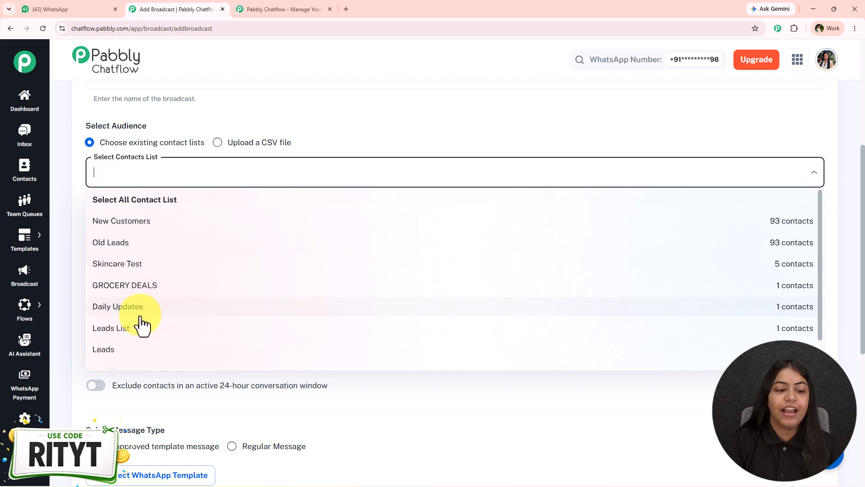
pyautogui.click(167, 310)
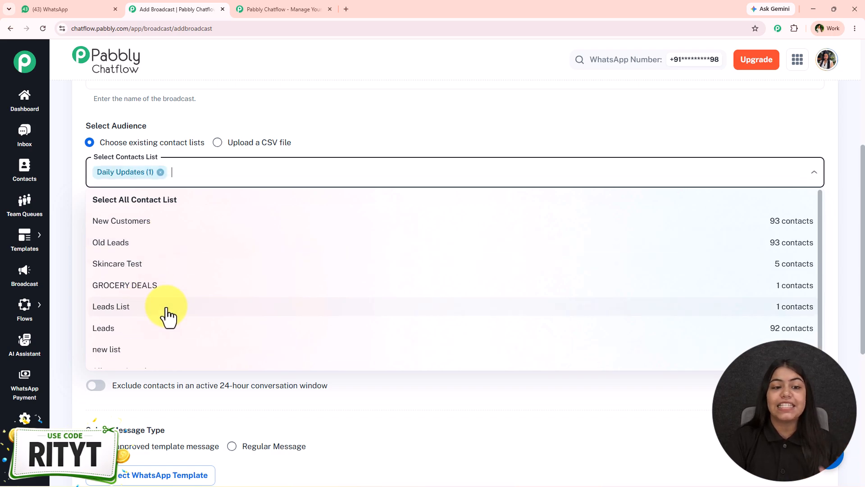
pyautogui.click(295, 129)
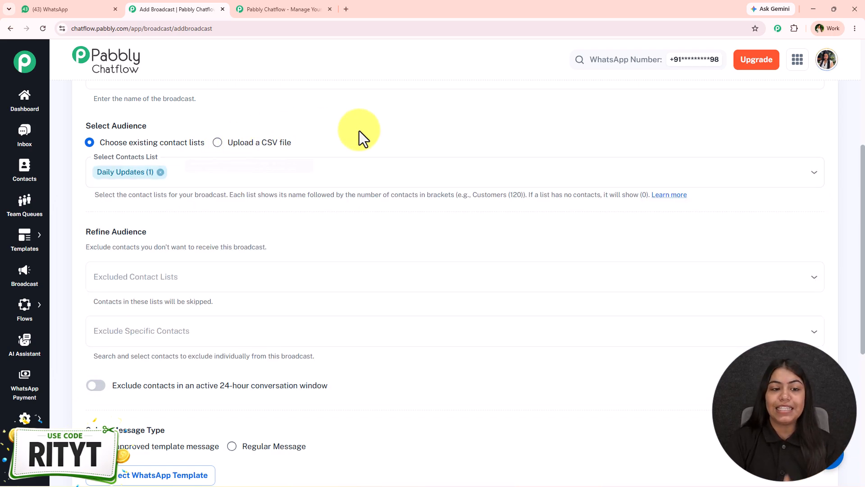
# - Exclude the contact lists New Customers, Old Leads, Skincare Test, GROCERY DEALS, Leads List, Leads, new list and All unassigned contacts from the broadcast
pyautogui.scroll(-2, 230, 223)
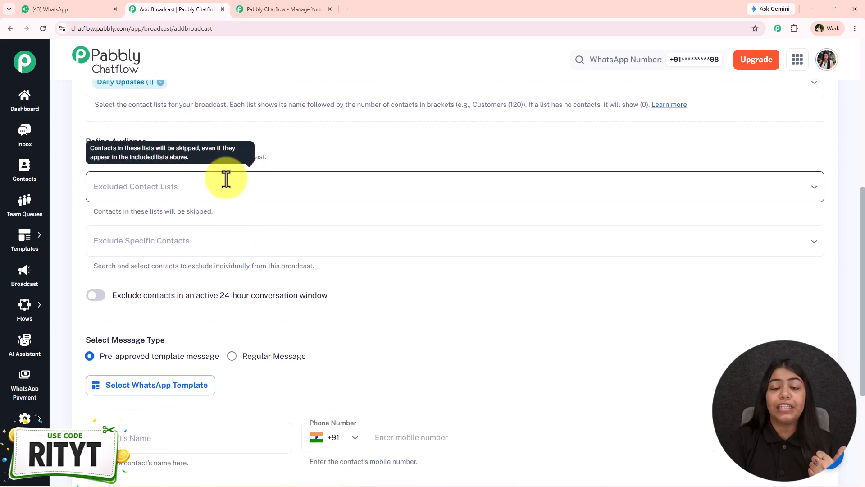
pyautogui.scroll(3, 239, 220)
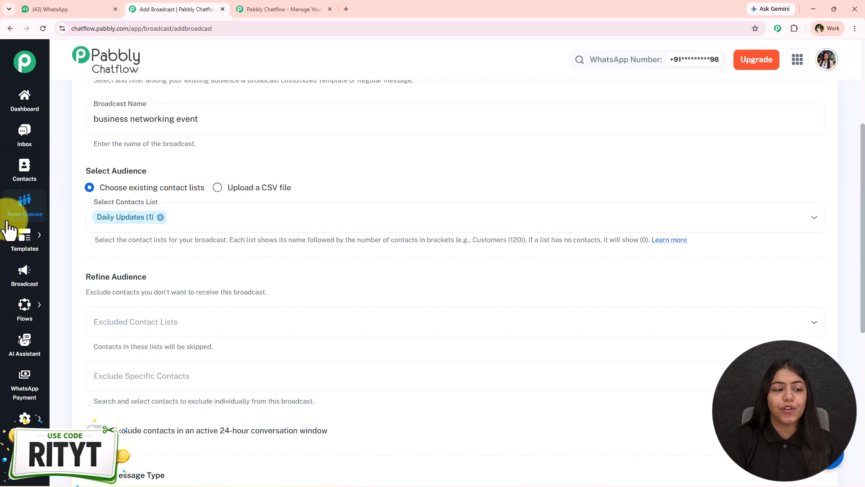
pyautogui.scroll(-2, 321, 174)
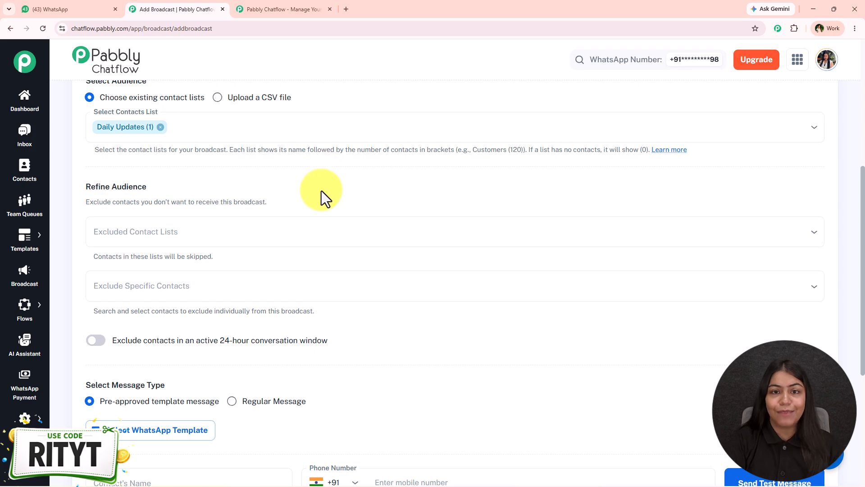
pyautogui.scroll(-2, 242, 180)
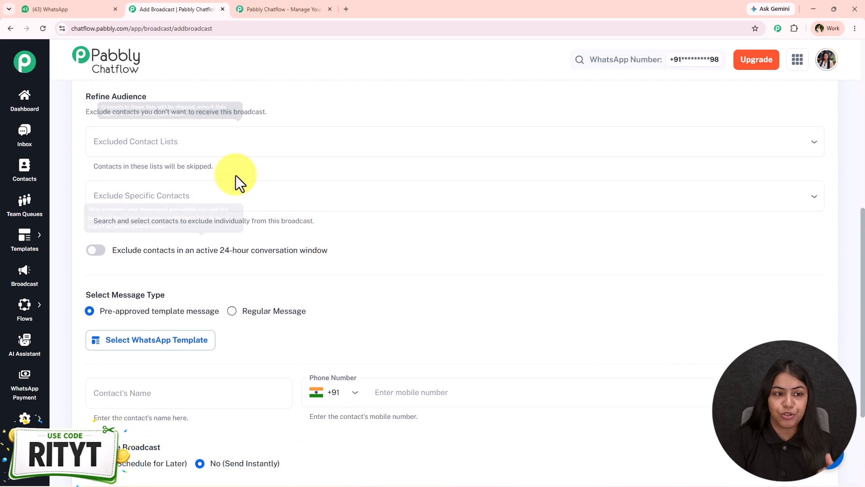
pyautogui.click(216, 141)
pyautogui.click(203, 174)
pyautogui.click(203, 174)
pyautogui.click(204, 174)
pyautogui.click(203, 174)
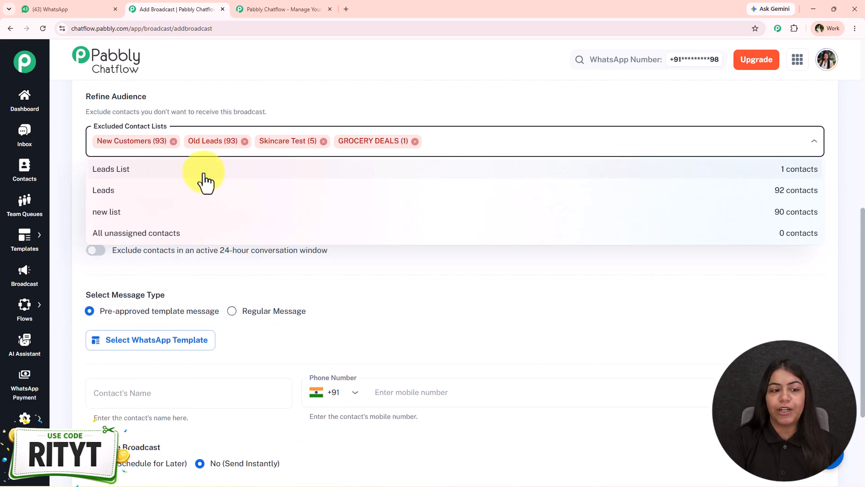
pyautogui.click(204, 174)
pyautogui.click(204, 173)
pyautogui.click(204, 174)
pyautogui.click(203, 173)
# - Exclude the first five suggested individual contacts from the broadcast
pyautogui.click(191, 195)
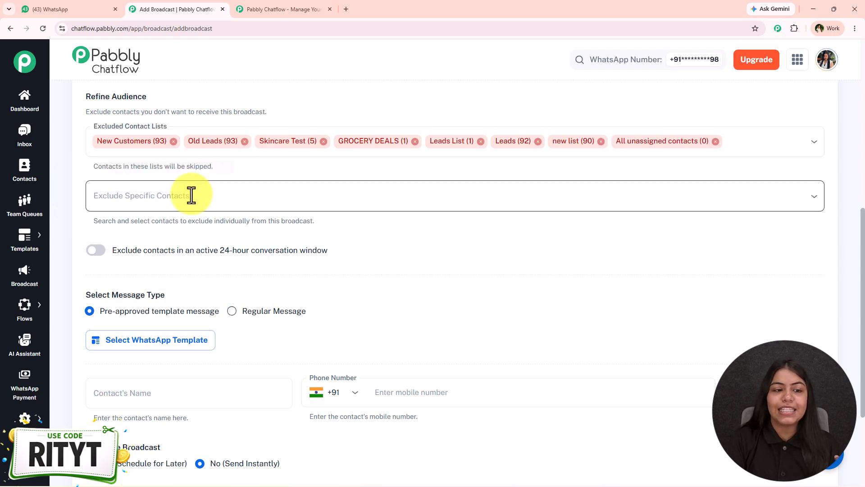
pyautogui.click(174, 234)
pyautogui.click(174, 234)
pyautogui.click(174, 234)
pyautogui.click(174, 235)
pyautogui.click(174, 234)
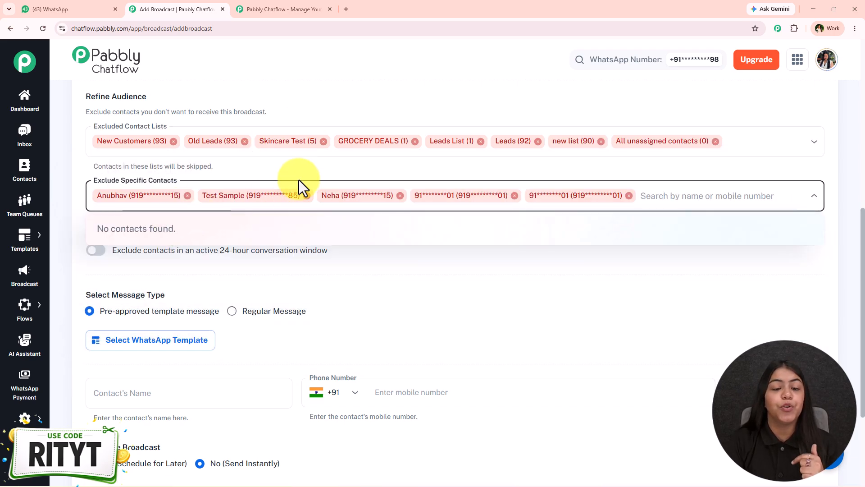
pyautogui.click(299, 180)
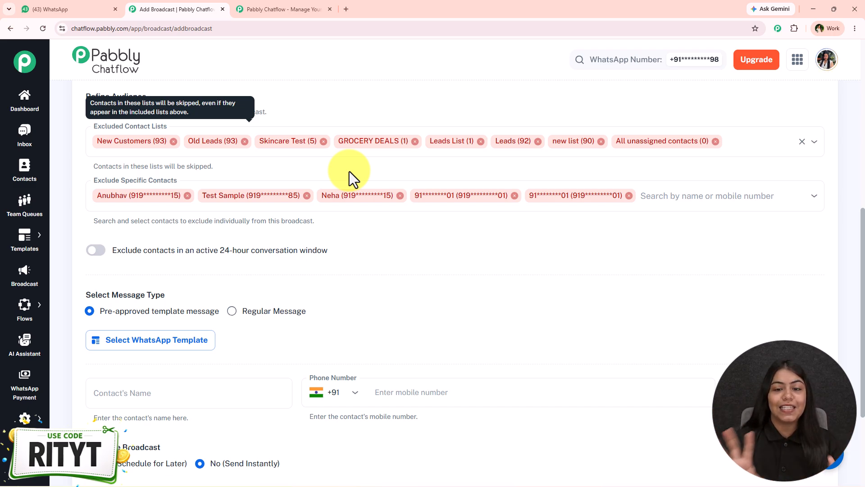
# - Turn the exclusion of contacts in an active 24-hour conversation window on and back off
pyautogui.scroll(-2, 110, 181)
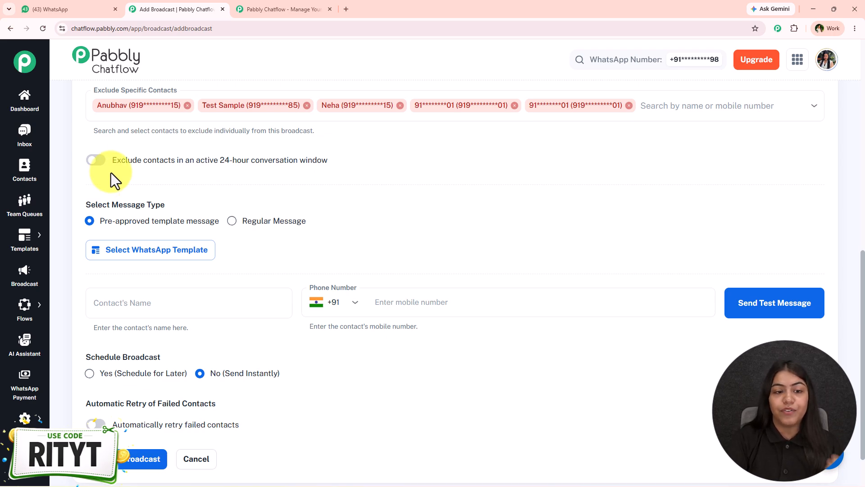
pyautogui.click(95, 160)
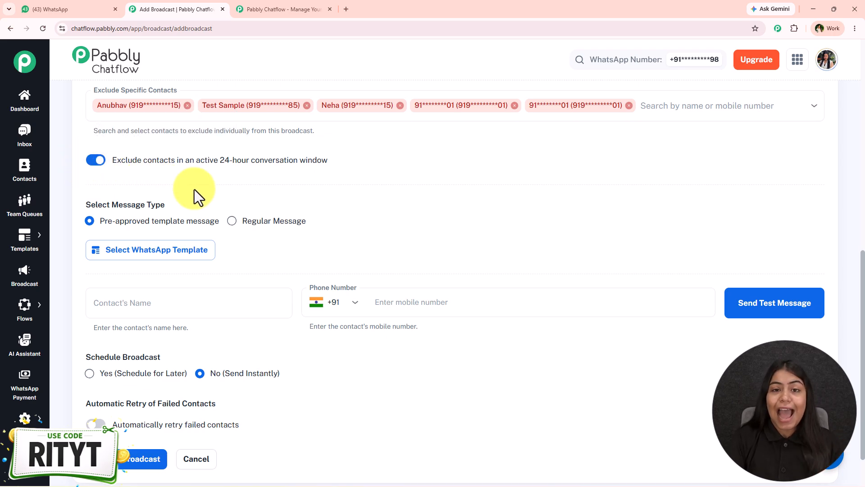
pyautogui.moveTo(194, 164)
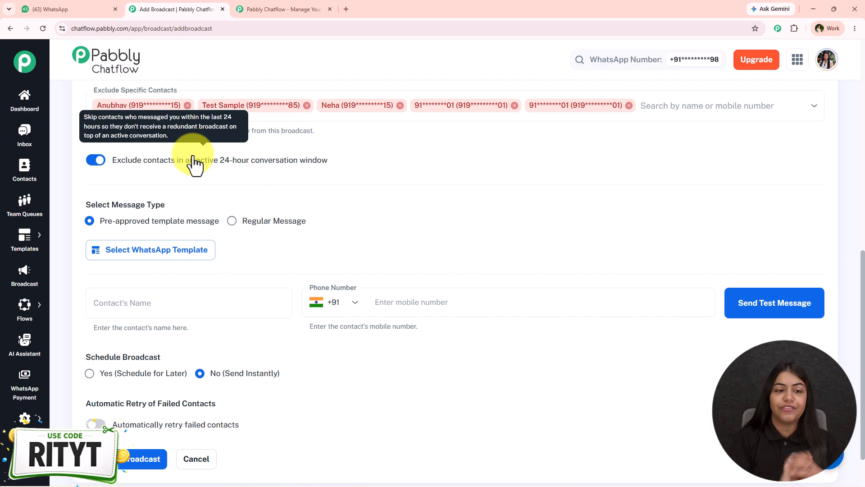
pyautogui.click(95, 160)
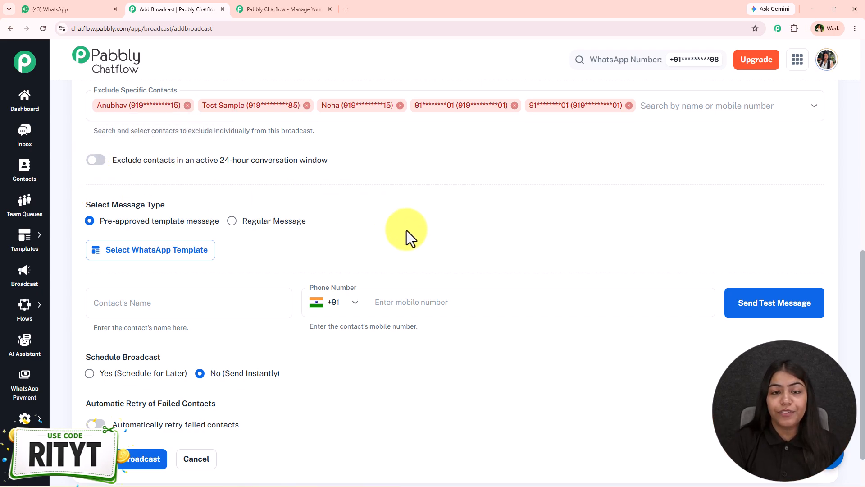
# - Set the broadcast's message type to Regular Message with Text as the regular message type
pyautogui.scroll(-1, 318, 212)
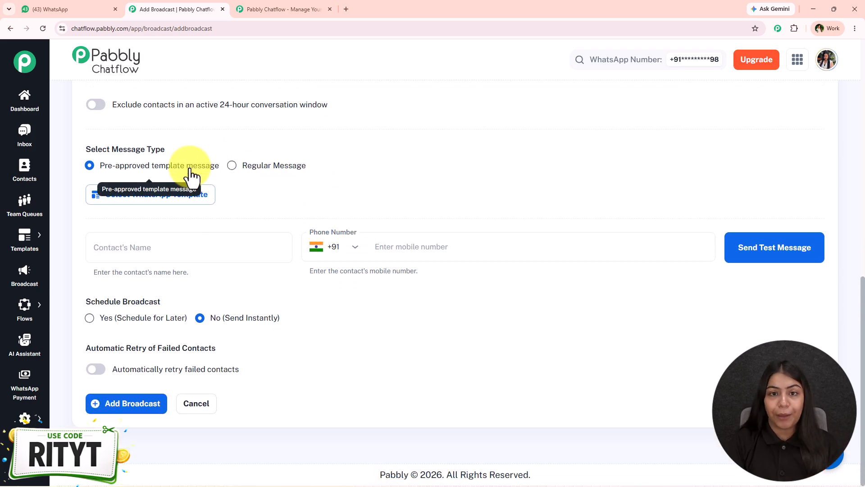
pyautogui.moveTo(14, 258)
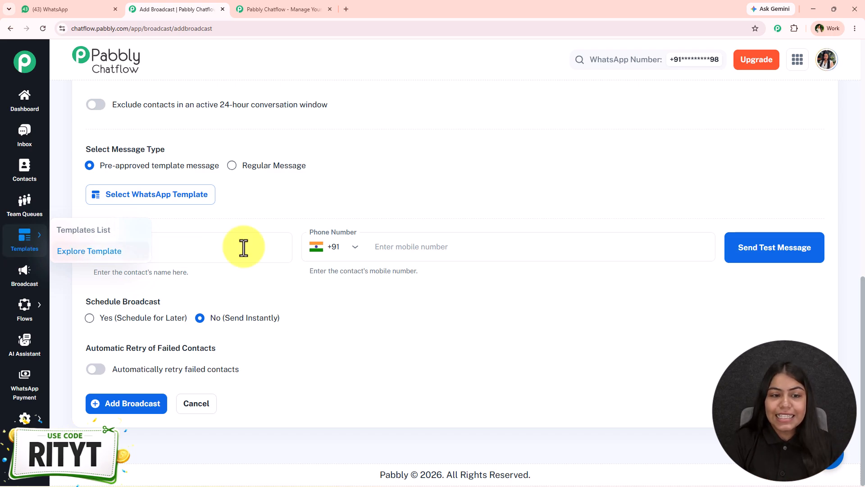
pyautogui.click(258, 157)
pyautogui.click(216, 182)
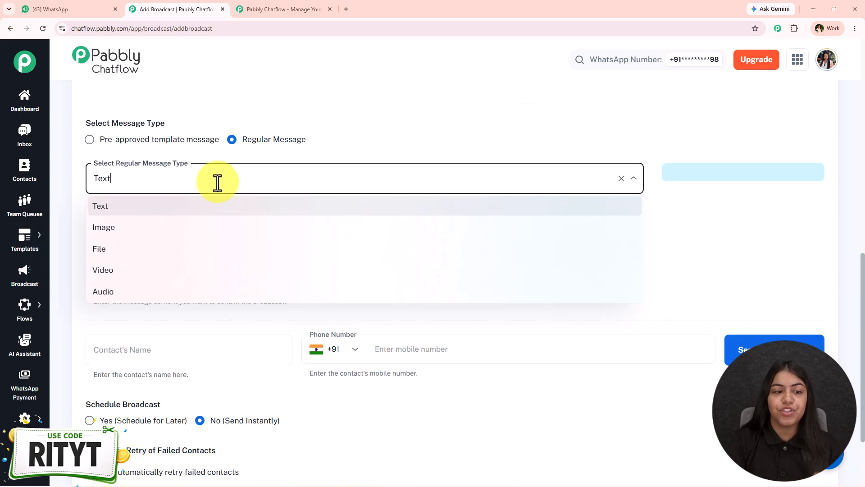
pyautogui.click(177, 212)
# - Copy the full networking event invitation from the Pabbly Chatflow 2 chat in WhatsApp Web and paste it as the broadcast message in Chatflow
pyautogui.click(179, 243)
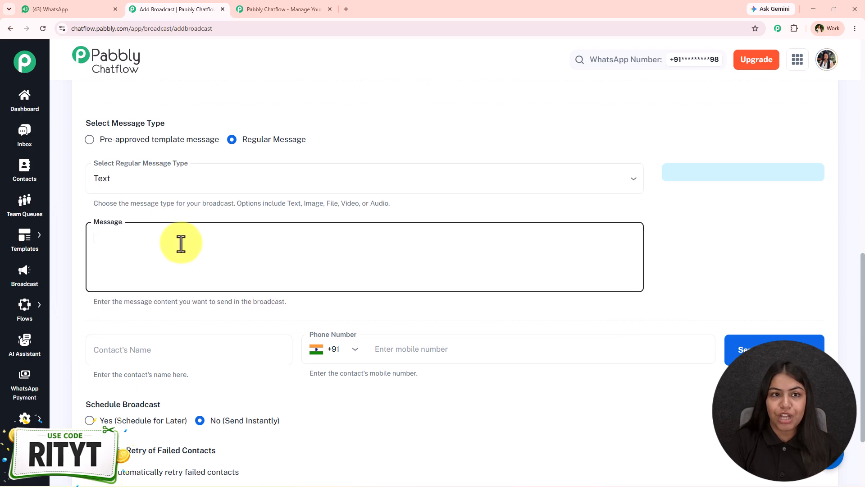
pyautogui.click(67, 3)
pyautogui.moveTo(337, 308); pyautogui.dragTo(472, 431)
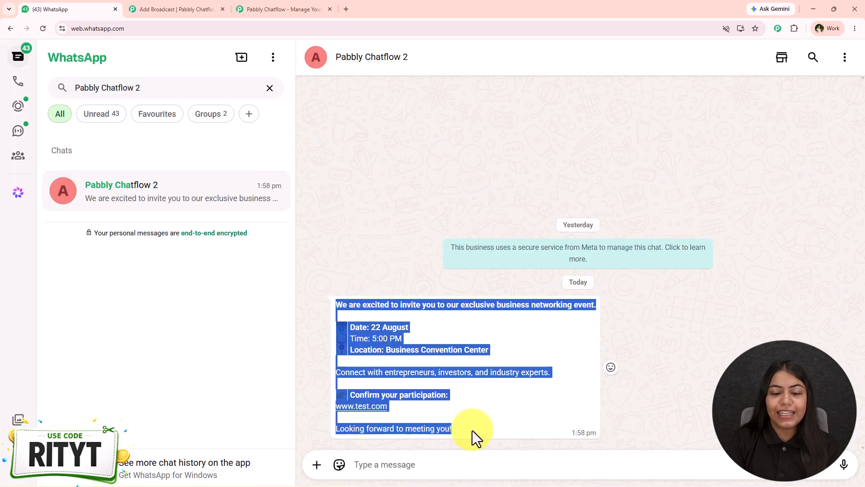
pyautogui.click(176, 9)
pyautogui.write('We are excited to invite you to our exclusive business networking event.  📅 Date: 22 August 🕒 Time: 5:00 PM 📍 Location: Business Convention Center  Connect with entrepreneurs, investors, and industry experts.  👉 Confirm your participation: www.test.com  Looking forward to meeting you!')
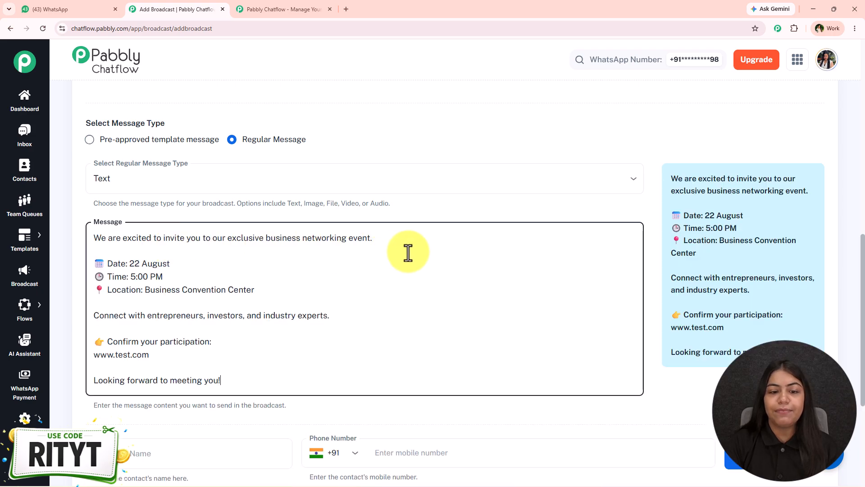
# - Wrap the message's opening sentence, the date, the location and "Confirm your participation:" in asterisks for bold formatting
pyautogui.click(407, 243)
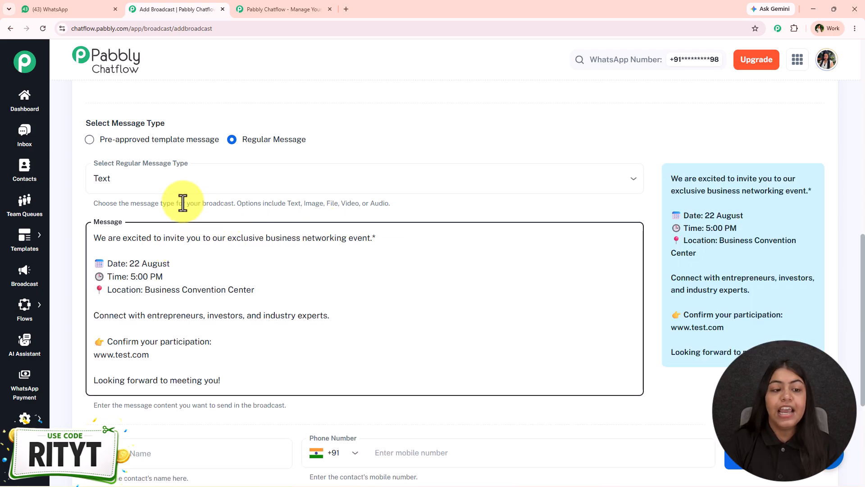
pyautogui.click(98, 238)
pyautogui.write('*')
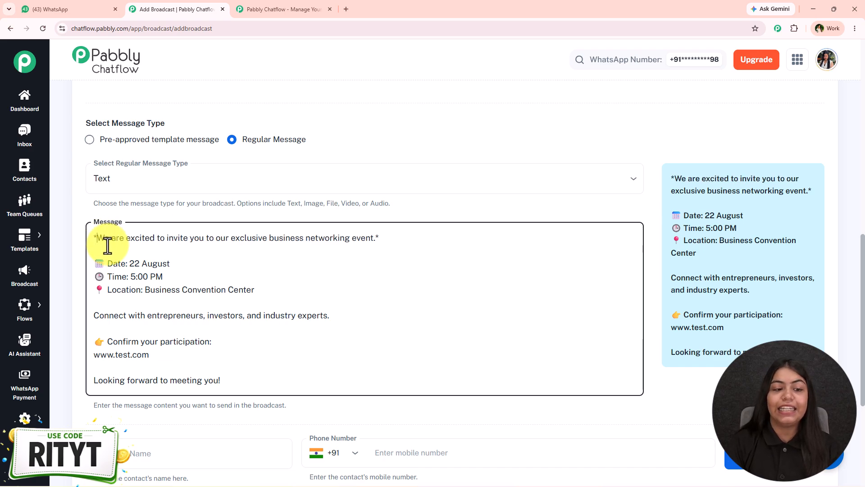
pyautogui.write('*')
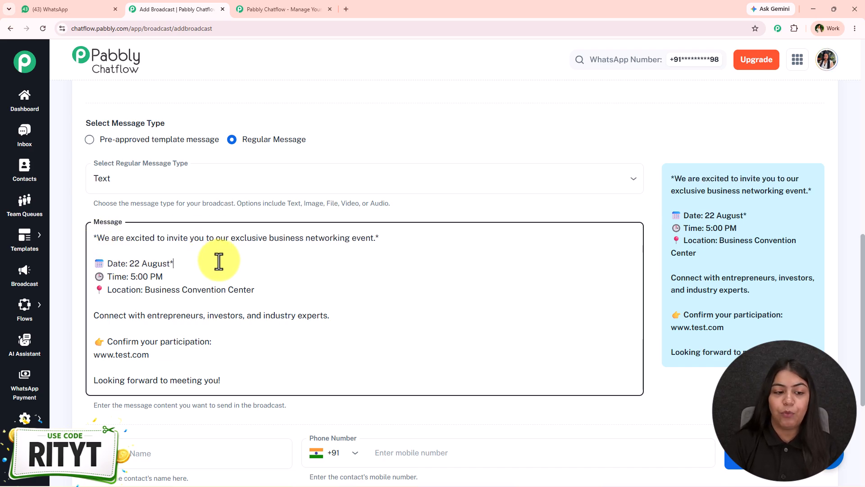
pyautogui.click(109, 263)
pyautogui.write('*')
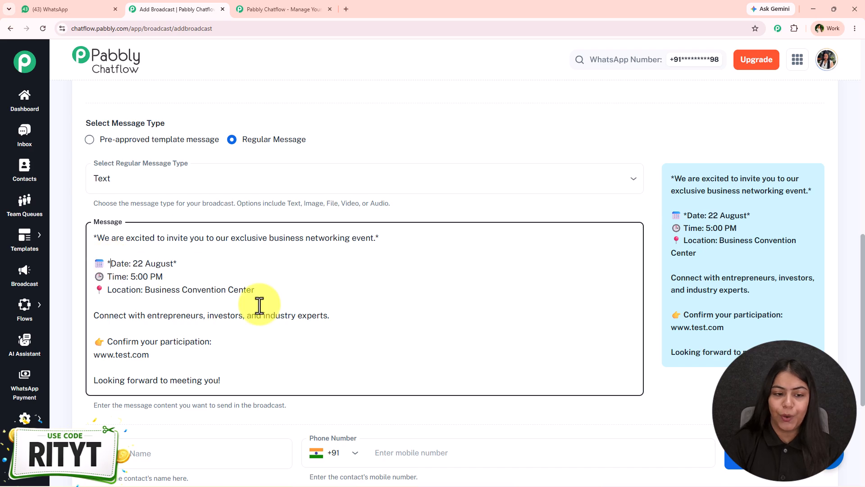
pyautogui.click(308, 284)
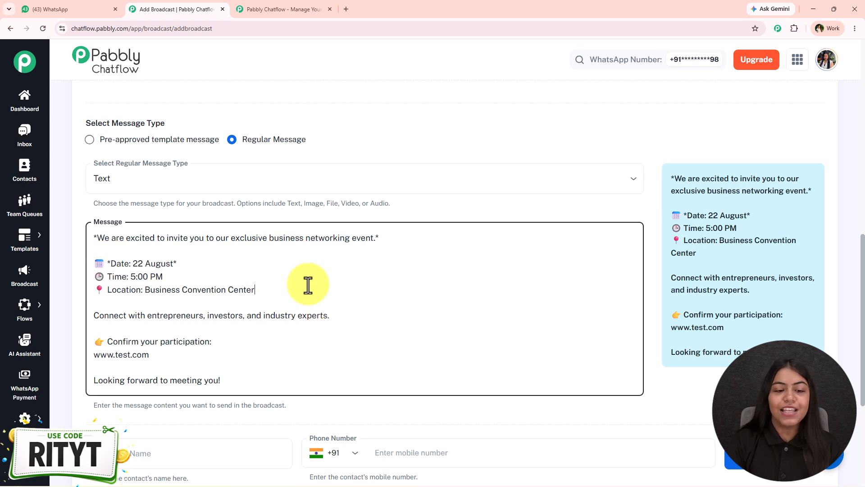
pyautogui.click(108, 289)
pyautogui.write('*')
pyautogui.scroll(-4, 262, 333)
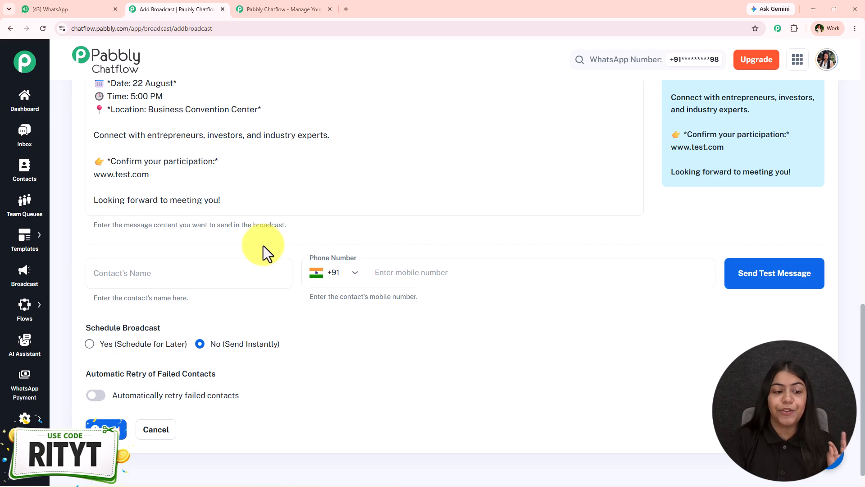
# - Send a test message under the contact name Test to the contact's mobile number and check it in WhatsApp Web
pyautogui.click(253, 276)
pyautogui.click(393, 271)
pyautogui.click(272, 276)
pyautogui.write('Test')
pyautogui.click(419, 272)
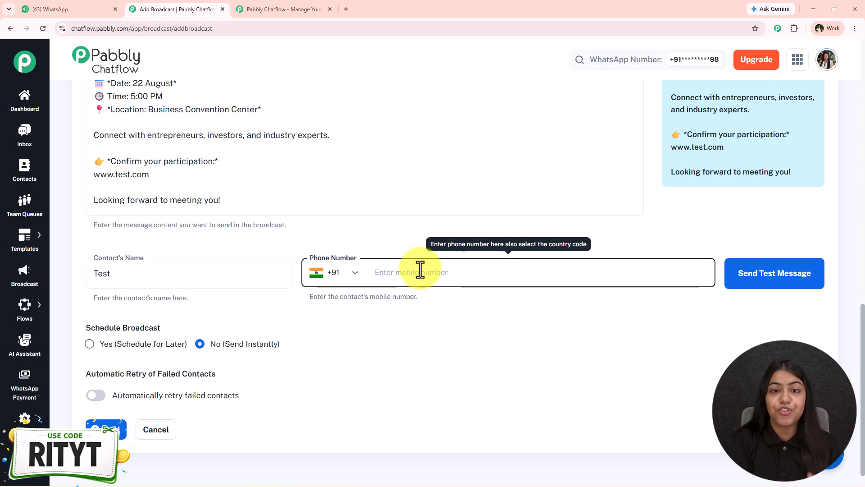
pyautogui.write('90')
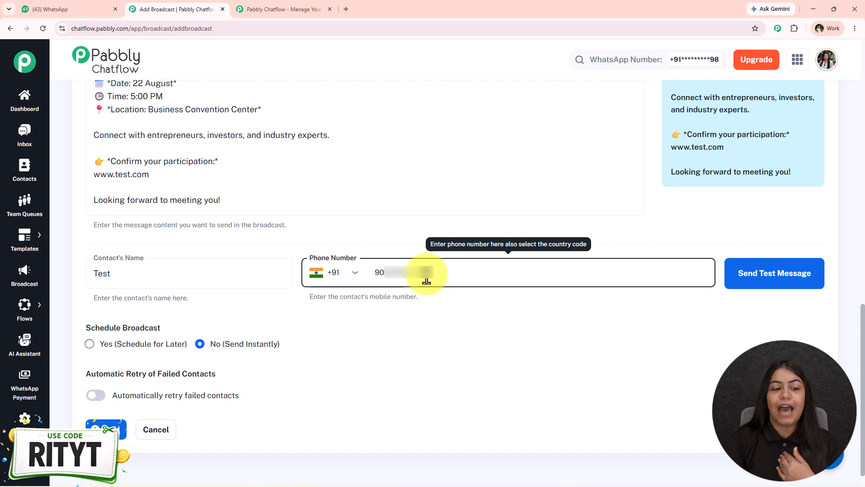
pyautogui.click(802, 275)
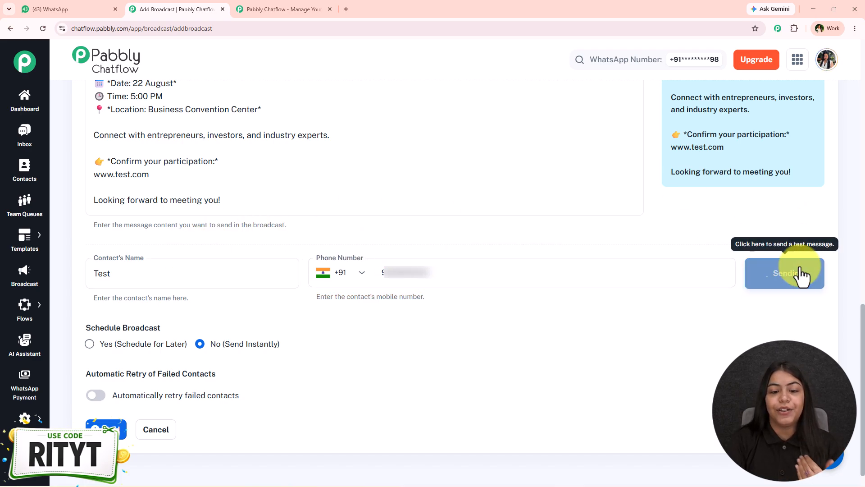
pyautogui.click(80, 3)
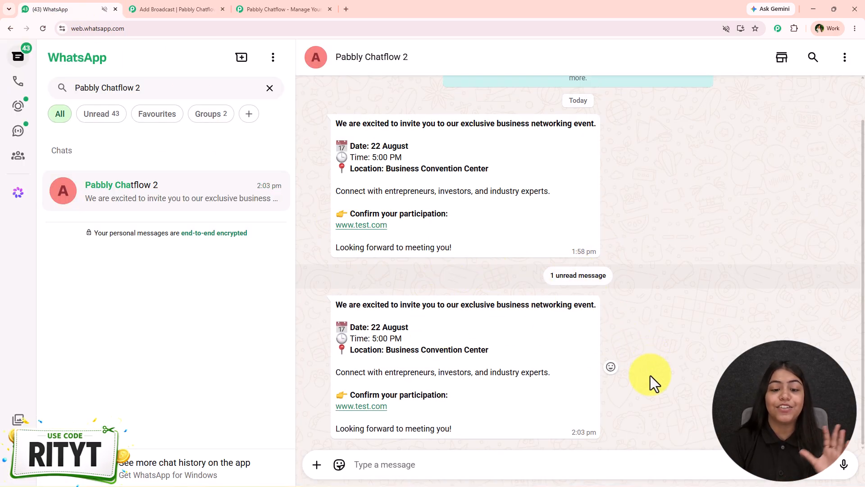
pyautogui.click(182, 3)
# - Schedule the broadcast for later, setting its date and time to 08/21/2026 02:00 PM
pyautogui.scroll(-1, 306, 360)
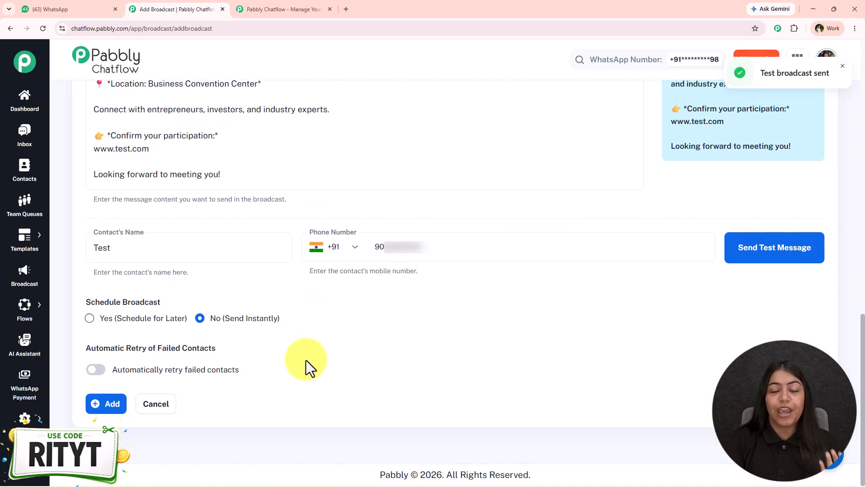
pyautogui.click(135, 319)
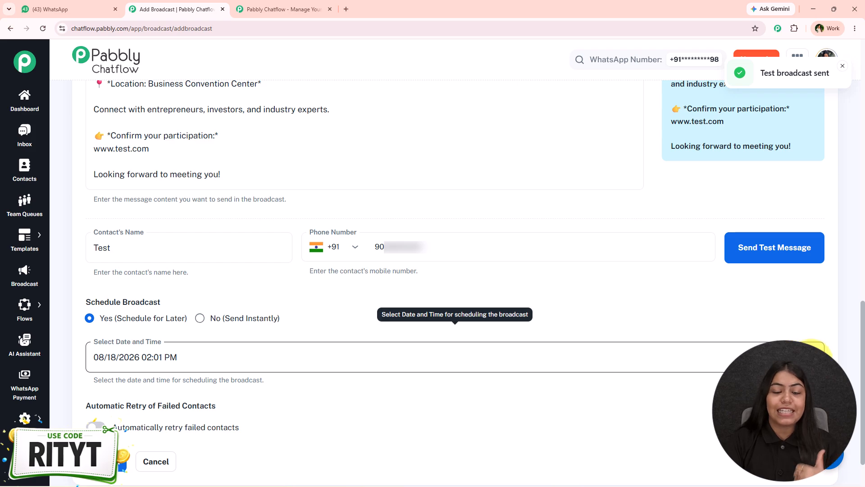
pyautogui.click(221, 319)
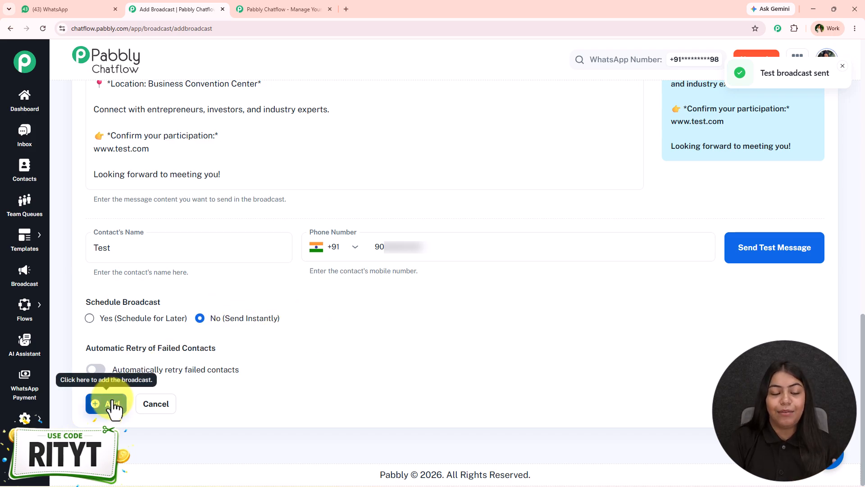
pyautogui.click(170, 334)
pyautogui.click(809, 345)
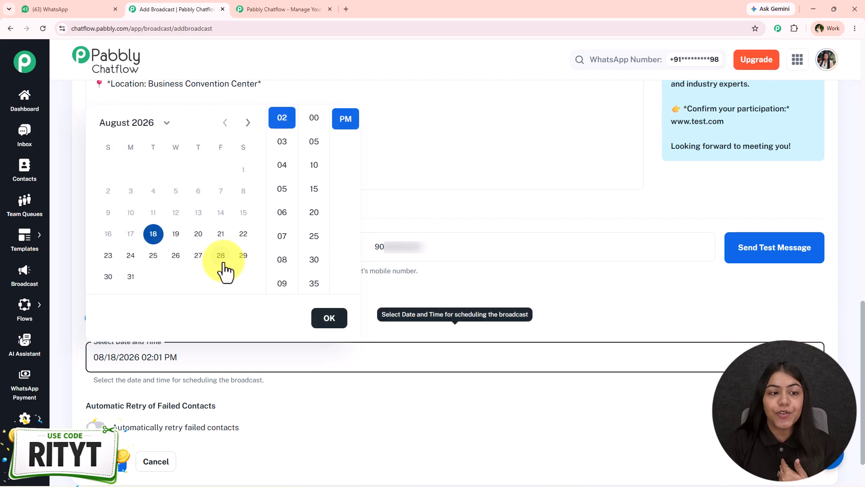
pyautogui.click(221, 233)
pyautogui.click(314, 118)
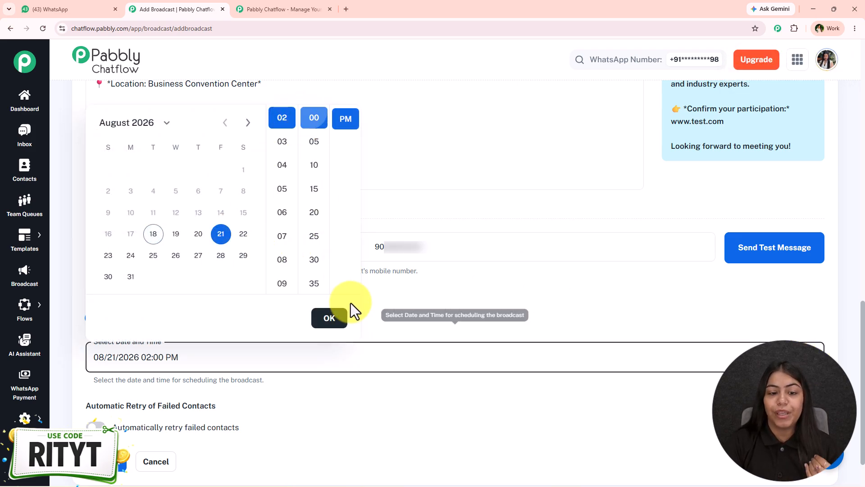
pyautogui.click(330, 320)
# - Turn on automatic retry of failed contacts and add the scheduled broadcast, accepting the 24-hour window notice
pyautogui.scroll(-2, 326, 322)
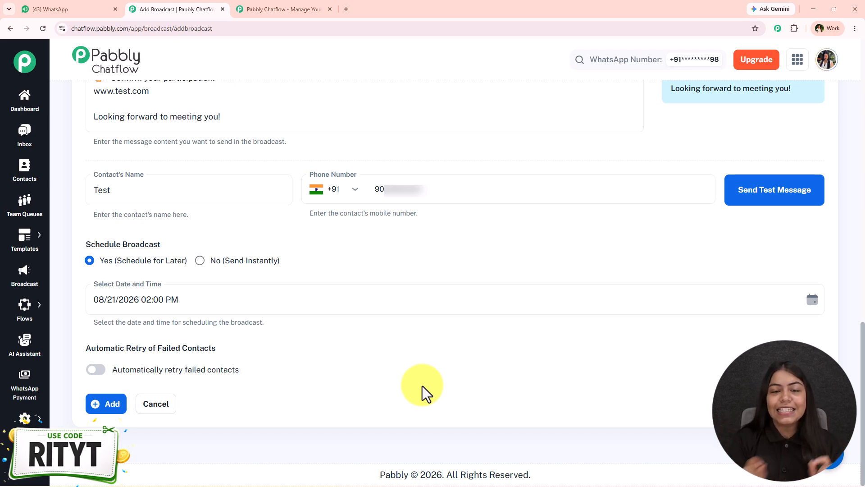
pyautogui.click(104, 372)
pyautogui.scroll(-1, 464, 297)
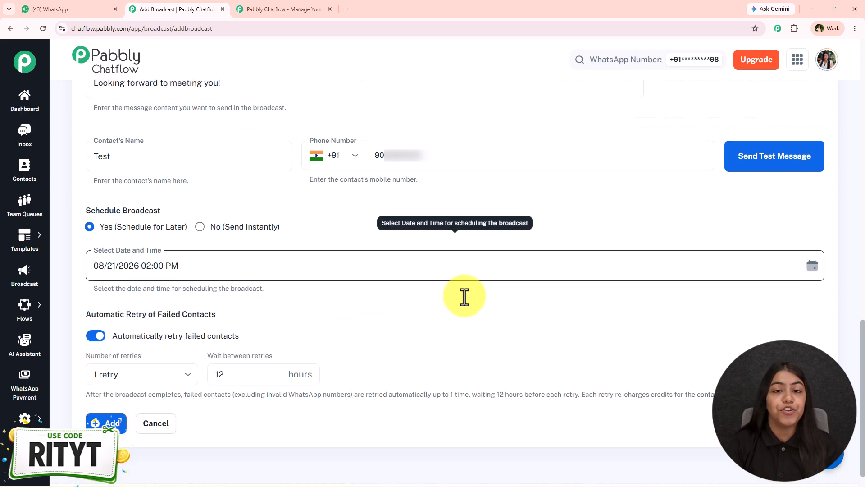
pyautogui.scroll(-1, 465, 297)
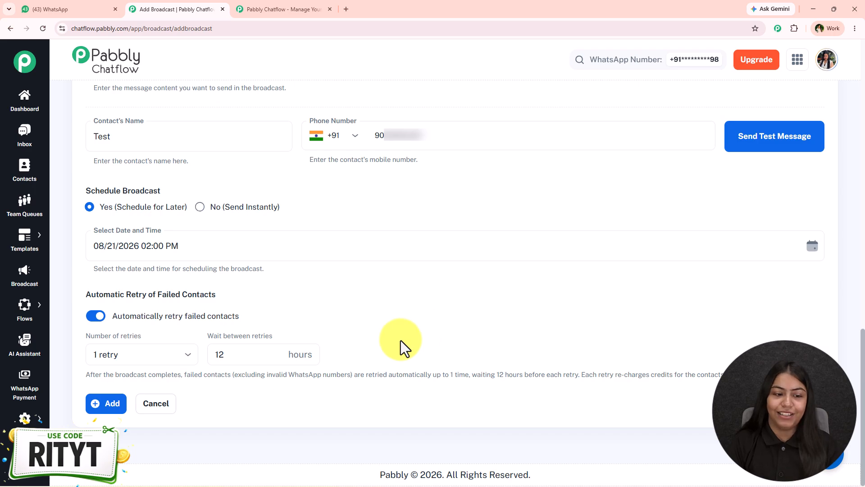
pyautogui.click(107, 404)
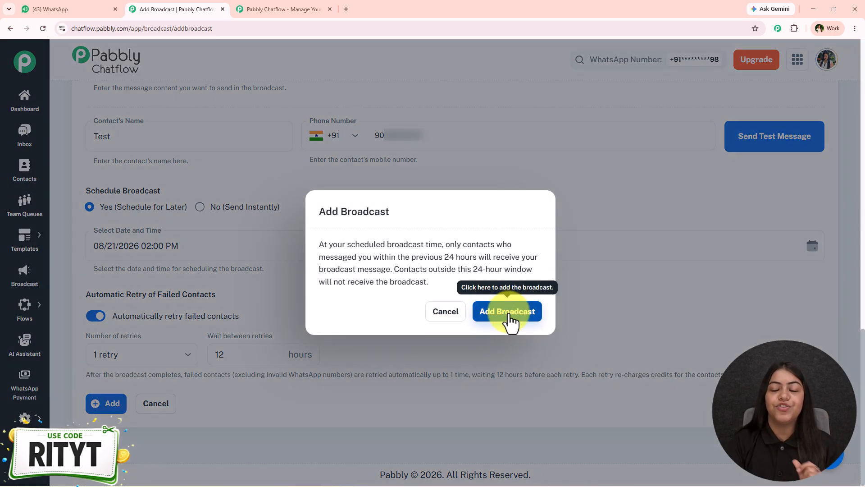
pyautogui.click(510, 316)
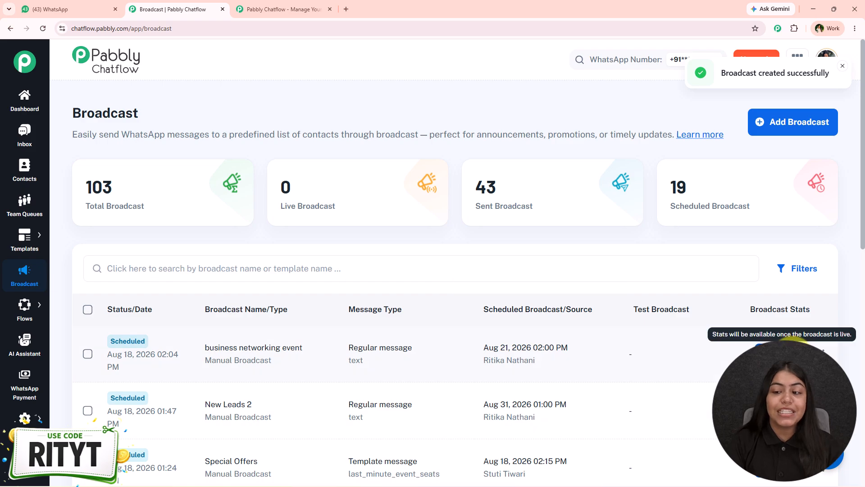
# - View the broadcast stats of the business networking event broadcast, then view the Pabbly Chatflow 2 chat in WhatsApp Web
pyautogui.click(750, 355)
pyautogui.click(347, 213)
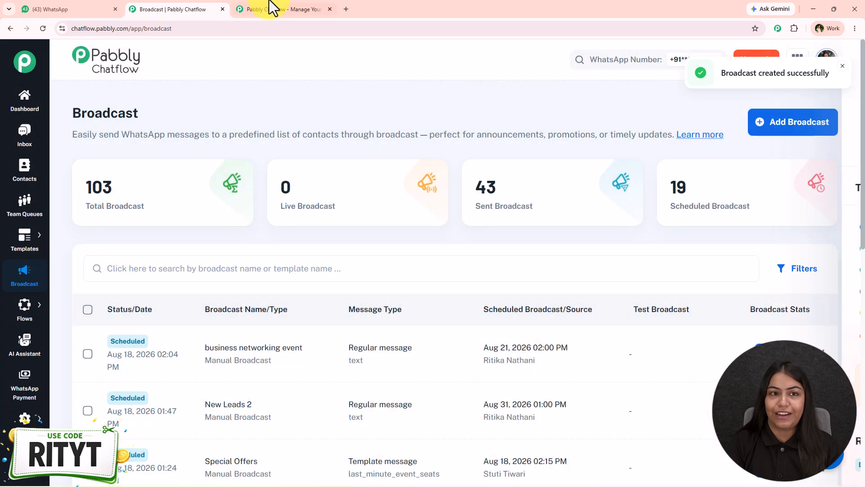
pyautogui.click(96, 9)
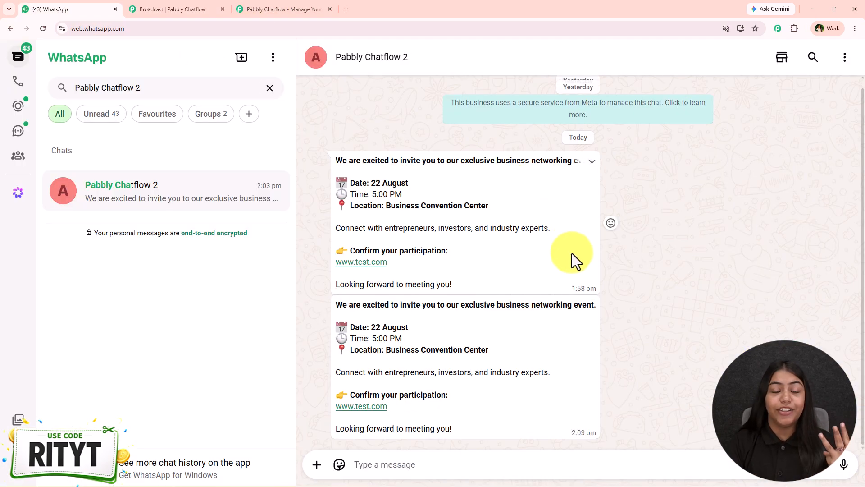